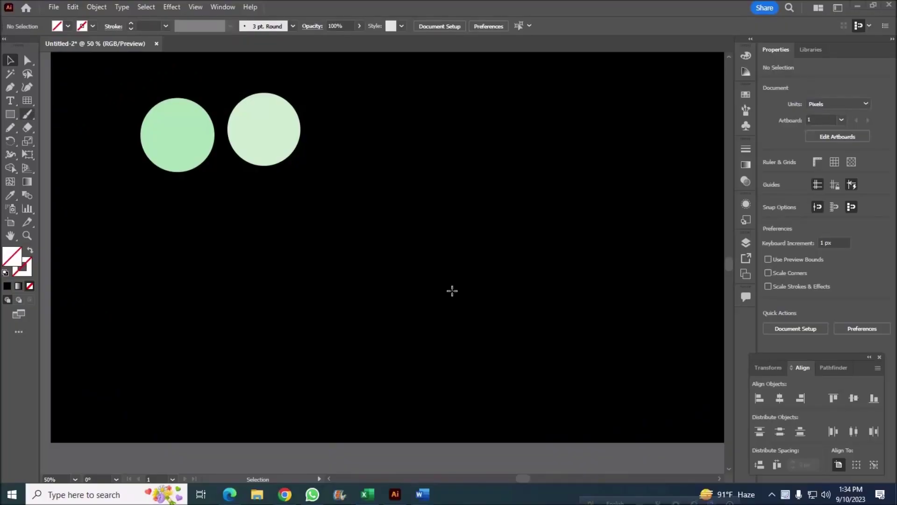
# Step: Create a 600 px six-by-six rectangular grid and move it toward the artboard's middle
pyautogui.click(450, 276)
pyautogui.click(450, 364)
pyautogui.press('v')
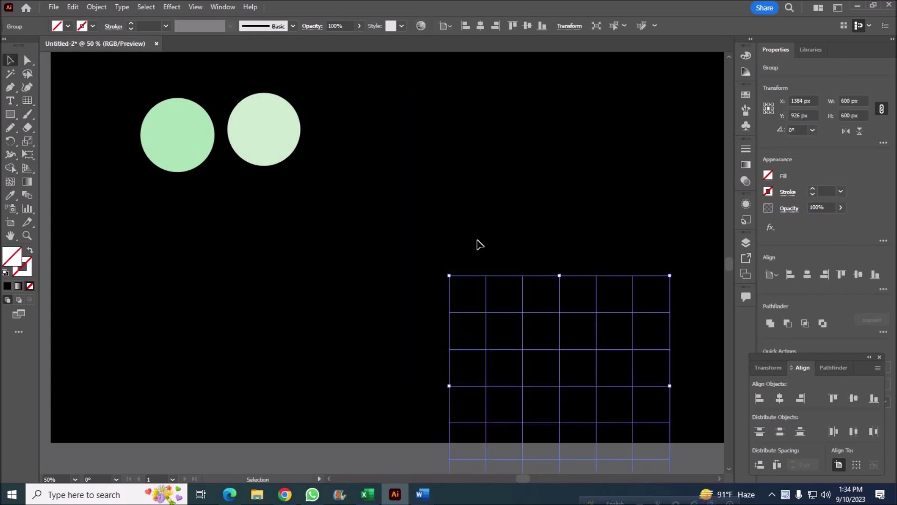
pyautogui.moveTo(513, 303); pyautogui.dragTo(454, 154)
# Step: Make the grid lines white, then start a Pen line at the grid's top-edge midpoint
pyautogui.click(92, 26)
pyautogui.click(14, 47)
pyautogui.click(363, 325)
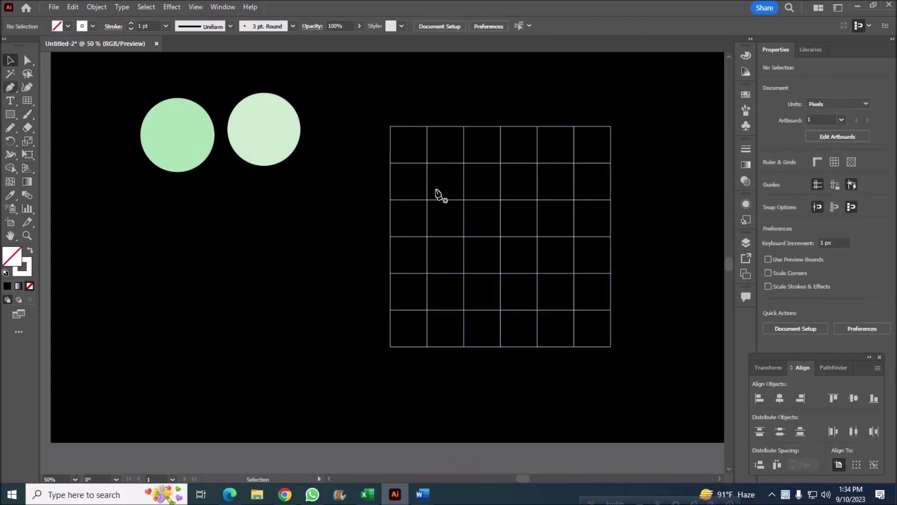
pyautogui.press('p')
pyautogui.click(501, 126)
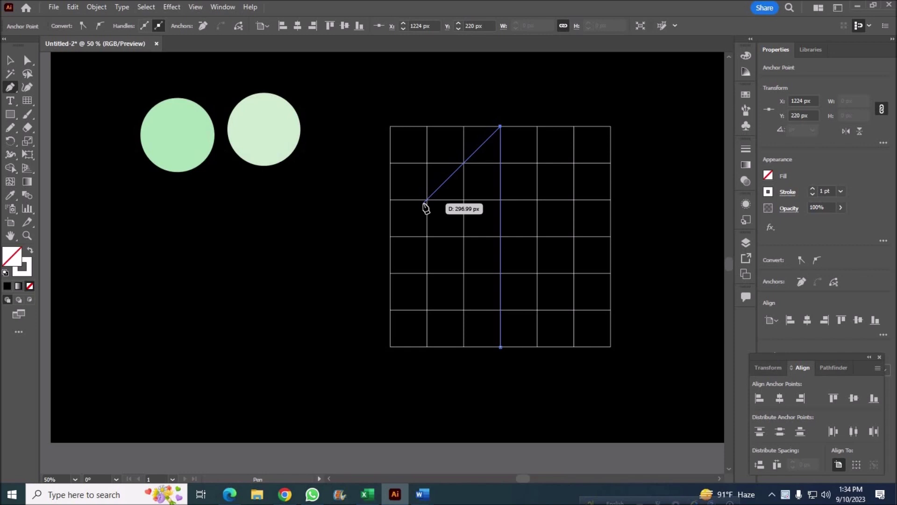
# Step: Draw two diagonals: one down-left from the top-edge middle, one down-right from the left edge
pyautogui.click(425, 203)
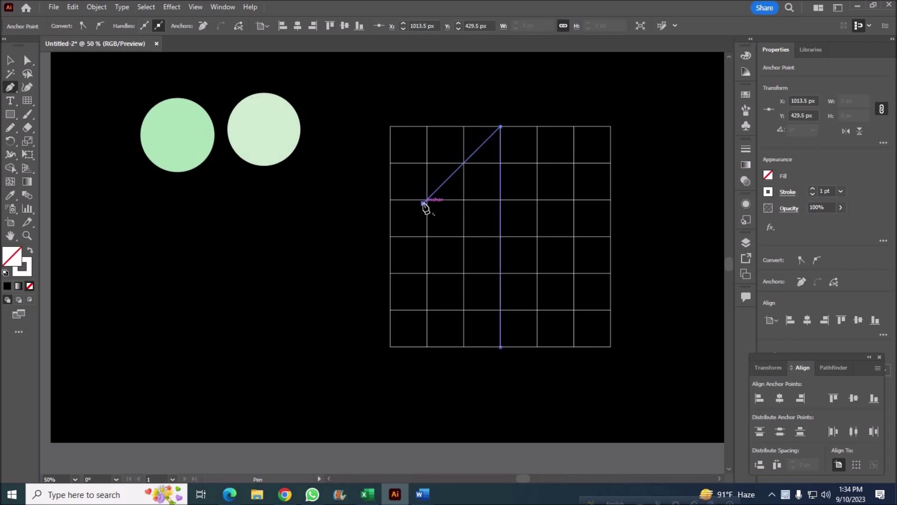
pyautogui.keyDown('ctrl'); pyautogui.click(219, 294); pyautogui.keyUp('ctrl')
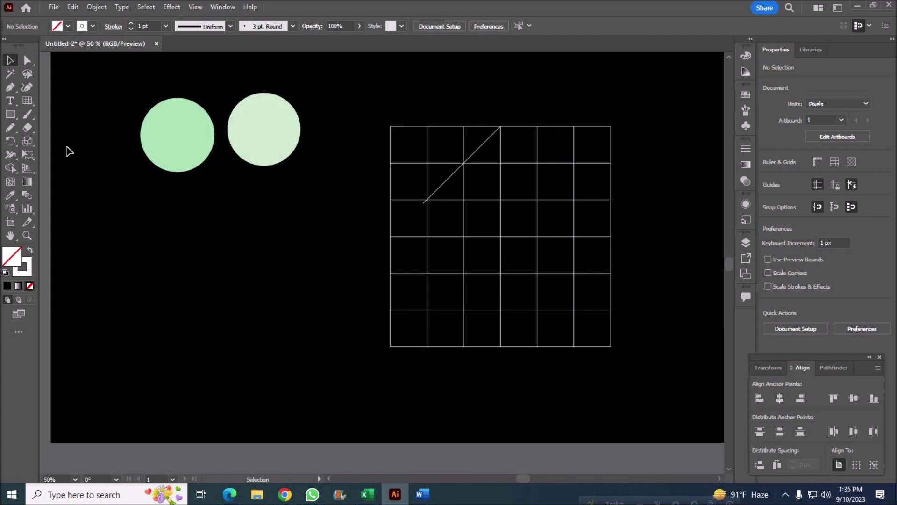
pyautogui.press('p')
pyautogui.click(390, 162)
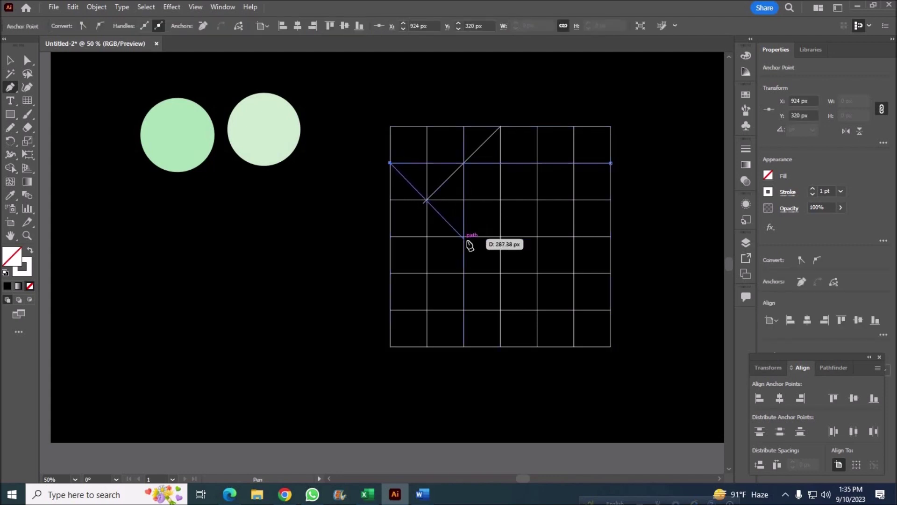
pyautogui.click(502, 275)
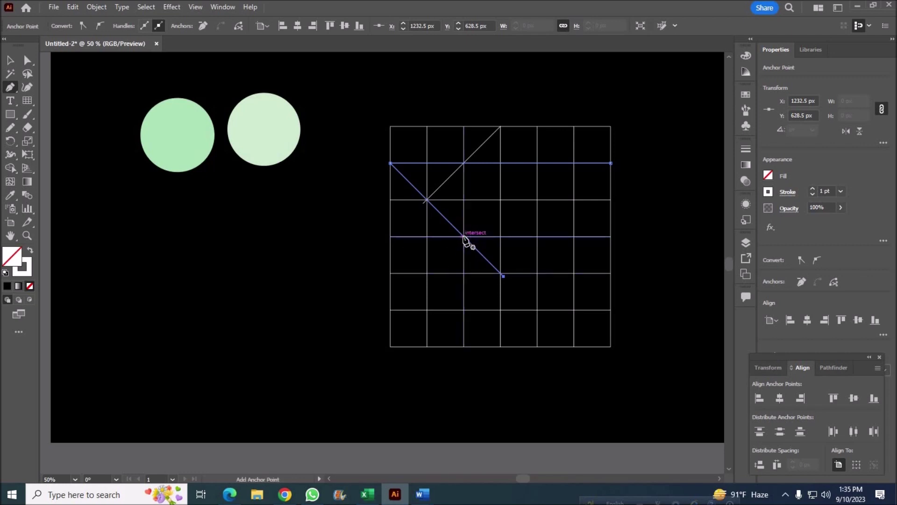
pyautogui.click(14, 67)
pyautogui.click(401, 352)
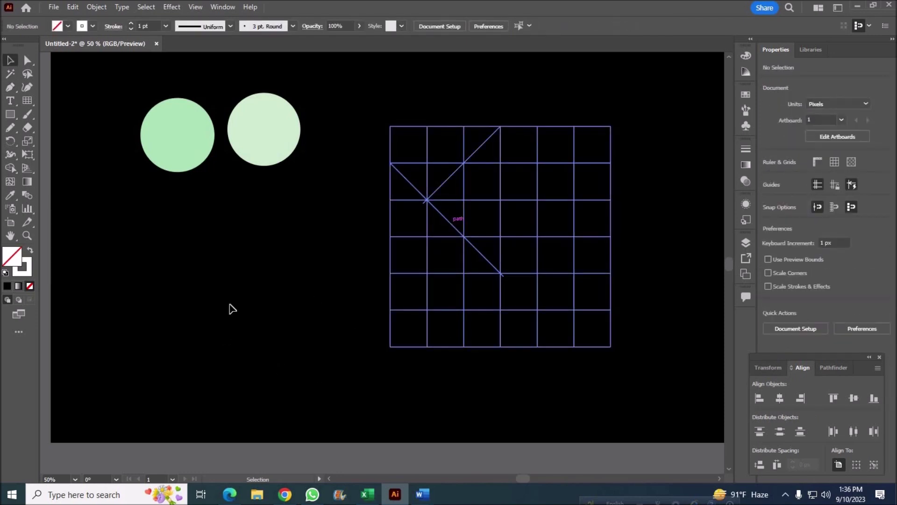
# Step: Select and inspect the grid and the second diagonal path
pyautogui.click(412, 185)
pyautogui.click(308, 295)
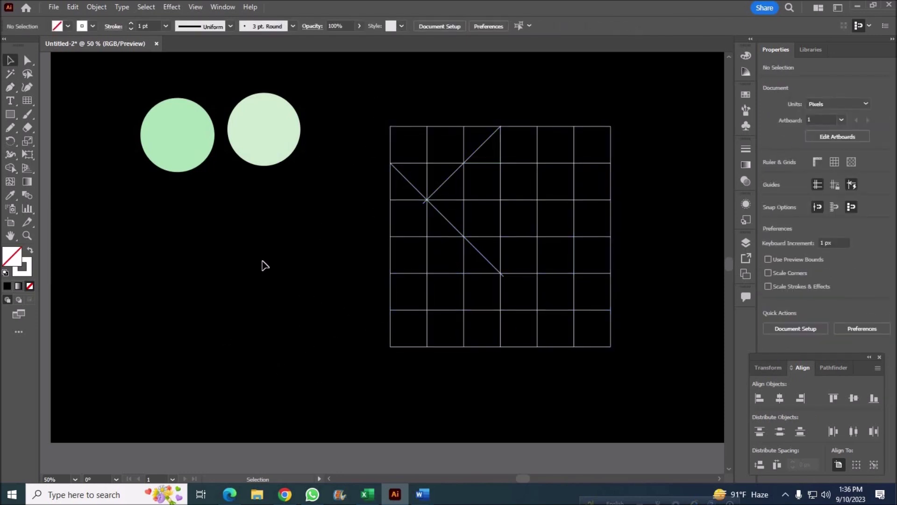
pyautogui.click(491, 265)
pyautogui.rightClick(490, 261)
pyautogui.click(486, 262)
pyautogui.click(486, 263)
pyautogui.click(467, 296)
pyautogui.click(484, 260)
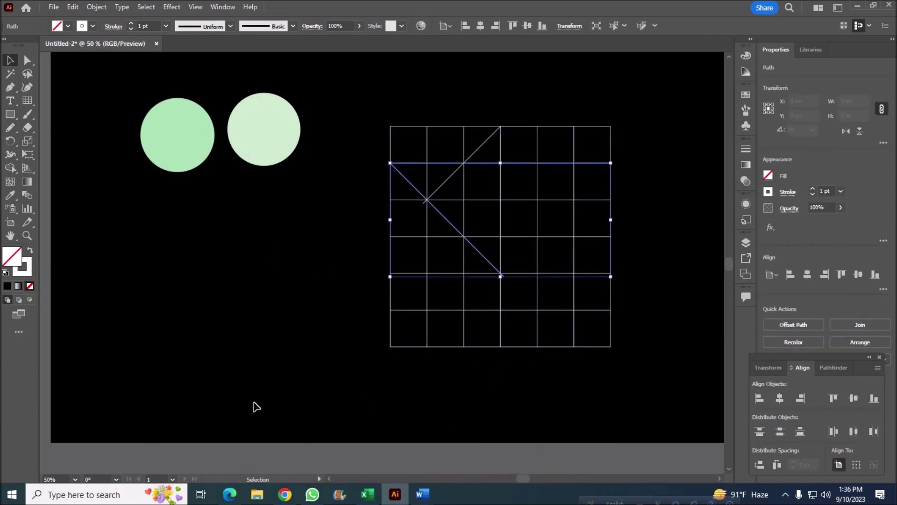
pyautogui.click(379, 412)
# Step: Zoom the view to 100%
pyautogui.click(74, 479)
pyautogui.click(89, 322)
pyautogui.scroll(3, 299, 330)
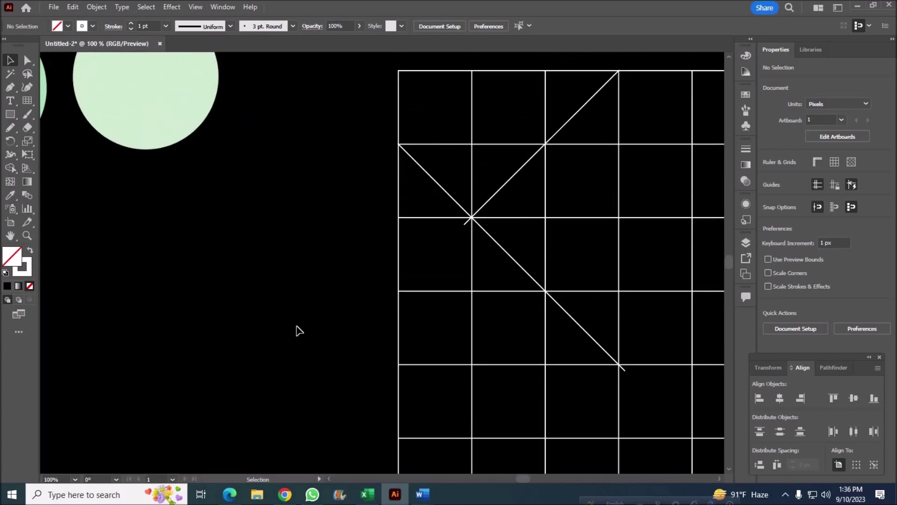
# Step: Delete and restore the second diagonal path, then return to the Pen tool
pyautogui.moveTo(591, 332); pyautogui.dragTo(594, 342)
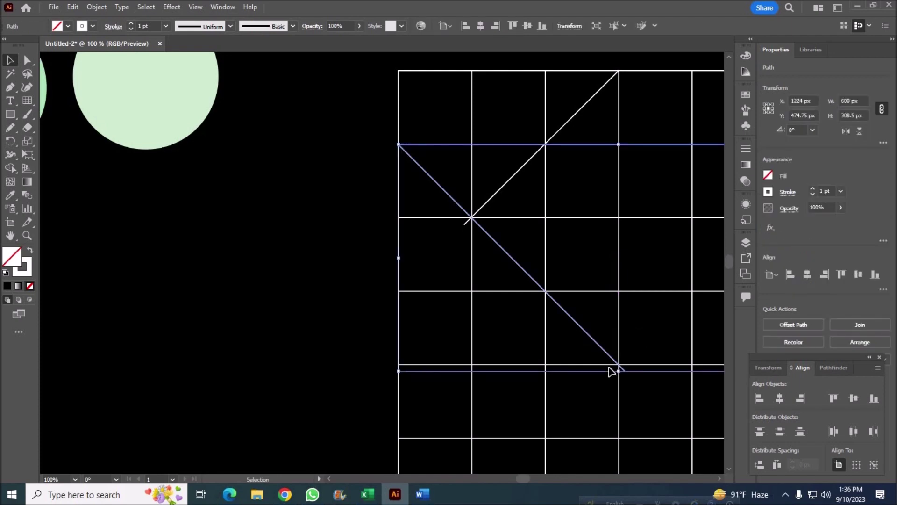
pyautogui.press('Delete')
pyautogui.hotkey('ctrl', 'z')
pyautogui.click(224, 387)
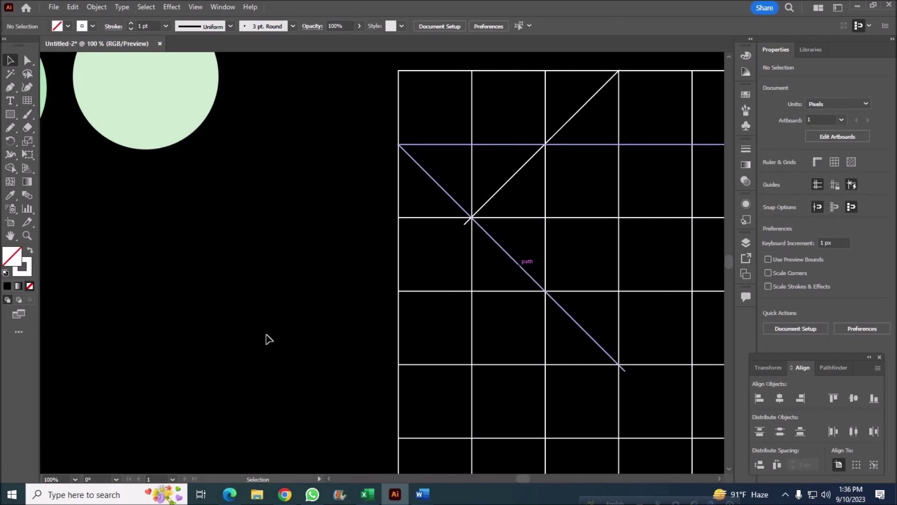
pyautogui.rightClick(428, 176)
pyautogui.press('Escape')
pyautogui.press('p')
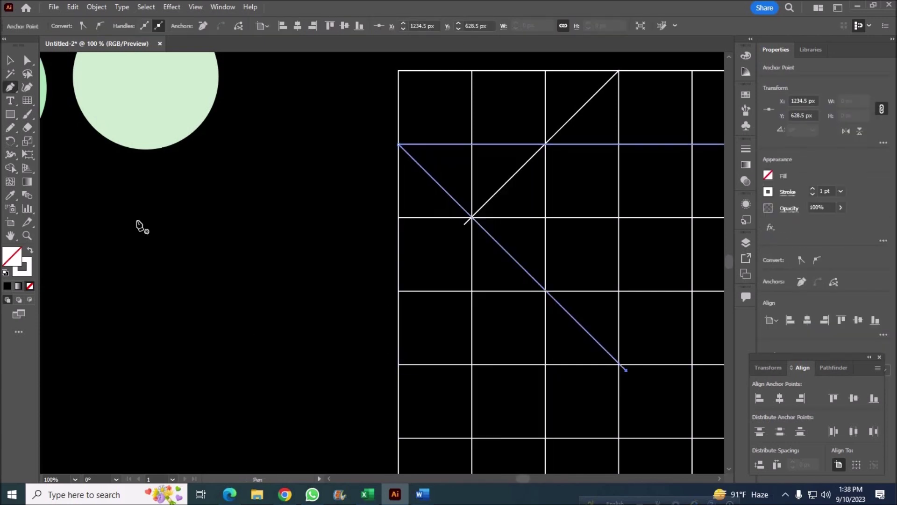
pyautogui.click(177, 208)
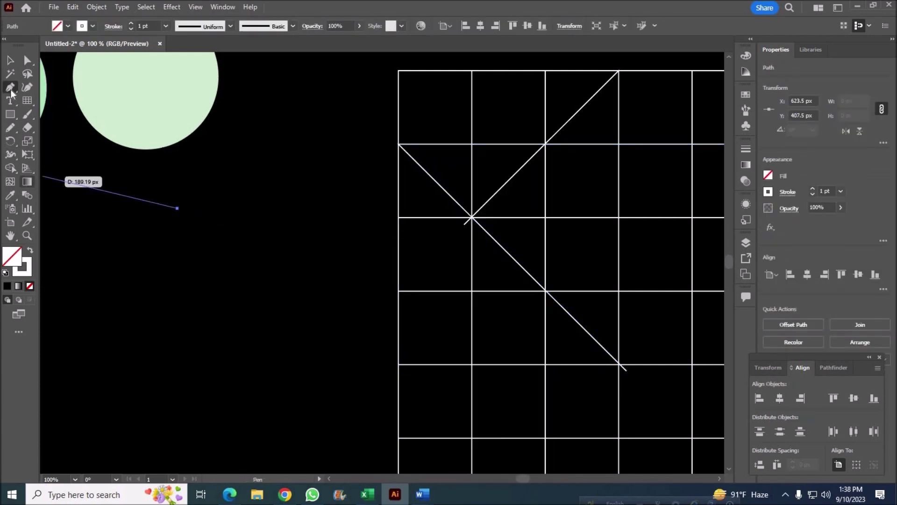
# Step: Draw a closed diamond through four grid intersections, its right point at the diagonal's end
pyautogui.click(546, 291)
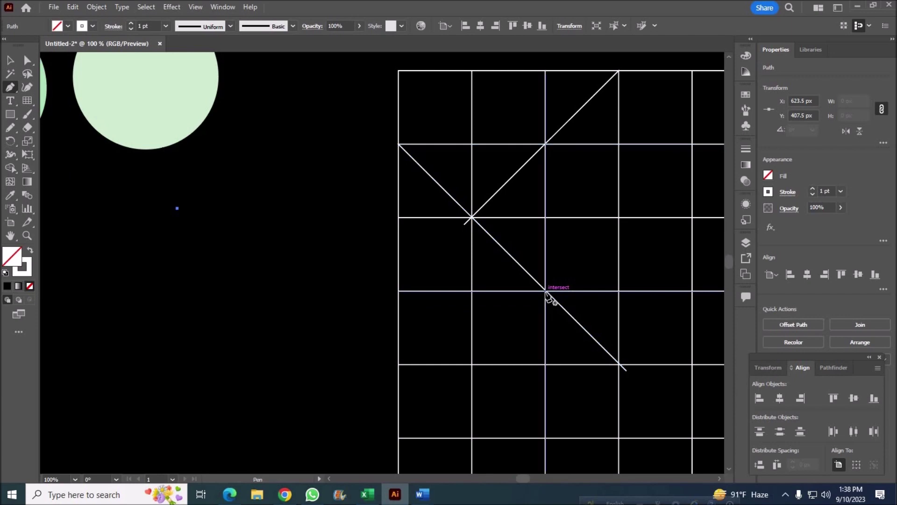
pyautogui.click(472, 364)
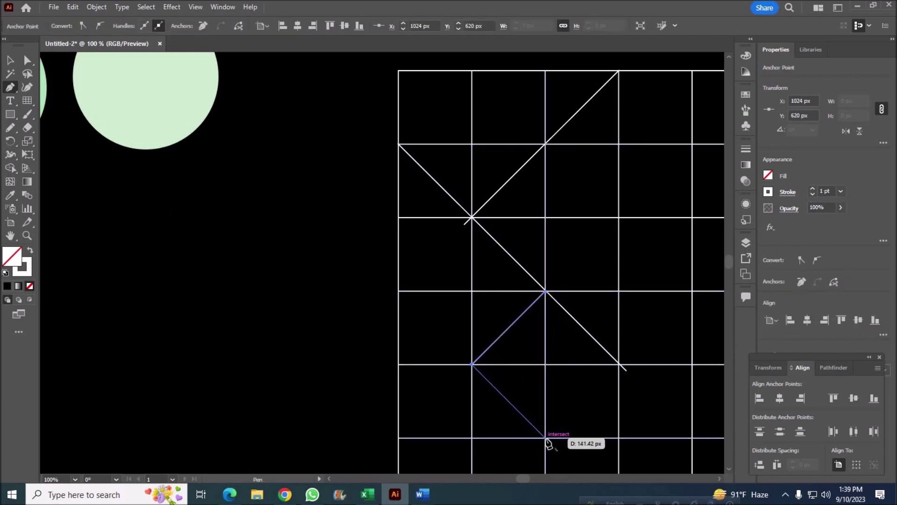
pyautogui.click(546, 438)
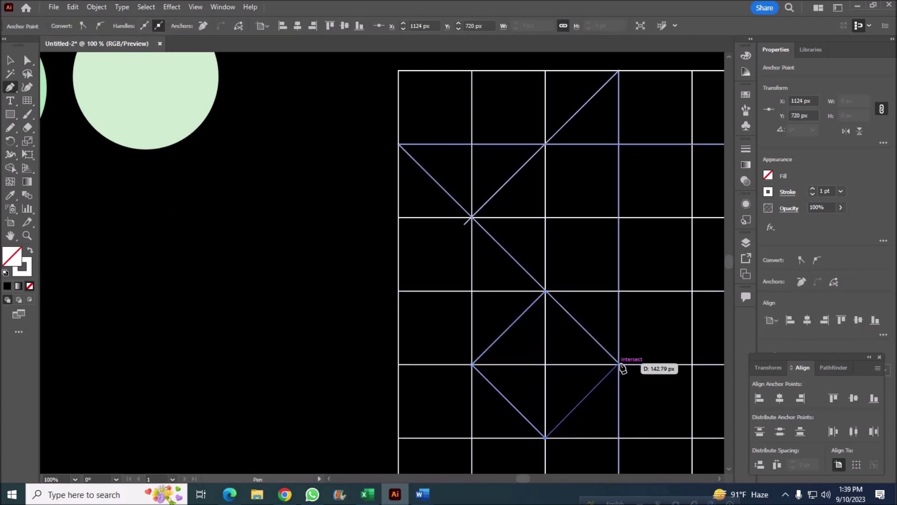
pyautogui.click(619, 364)
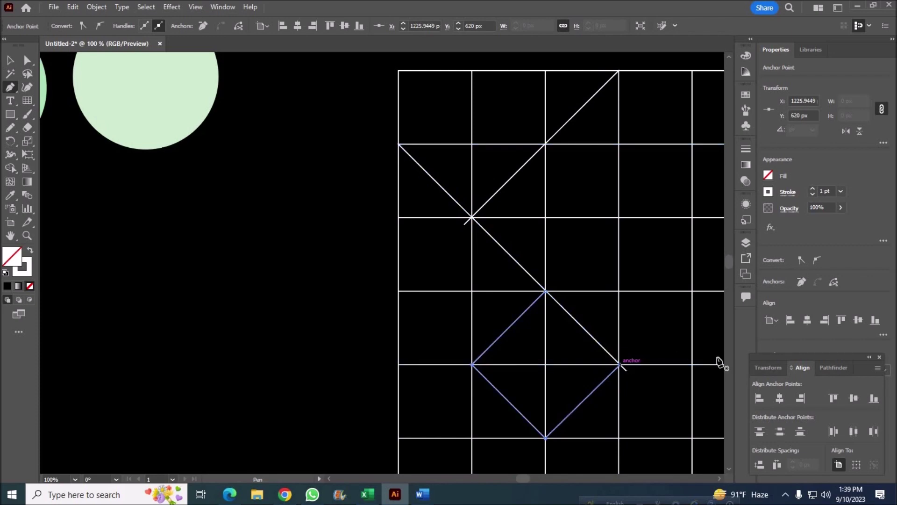
pyautogui.click(75, 479)
# Step: Zoom out to 50% and marquee-select the whole grid
pyautogui.click(92, 351)
pyautogui.press('v')
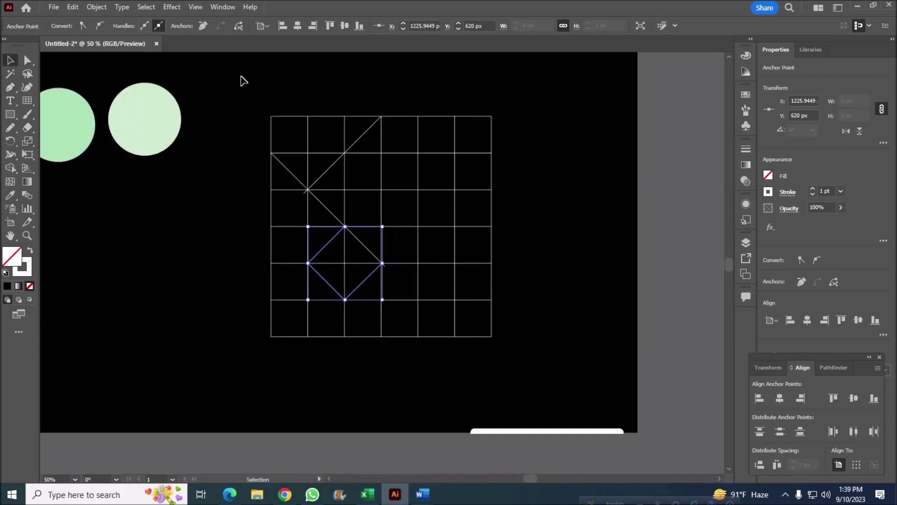
pyautogui.click(250, 104)
pyautogui.moveTo(573, 377); pyautogui.dragTo(573, 377)
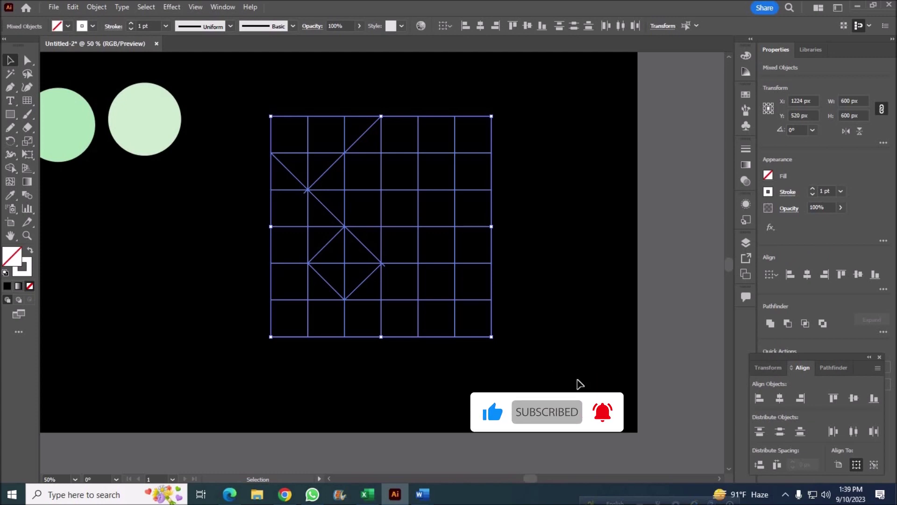
# Step: Shape-build the top triangle, the triangle under the crossing and the left cell
pyautogui.hotkey('shift', 'm')
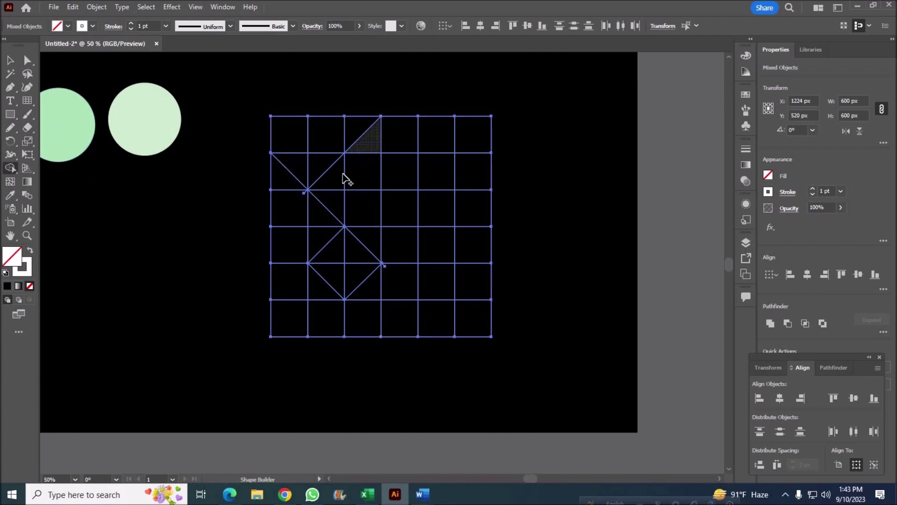
pyautogui.click(369, 241)
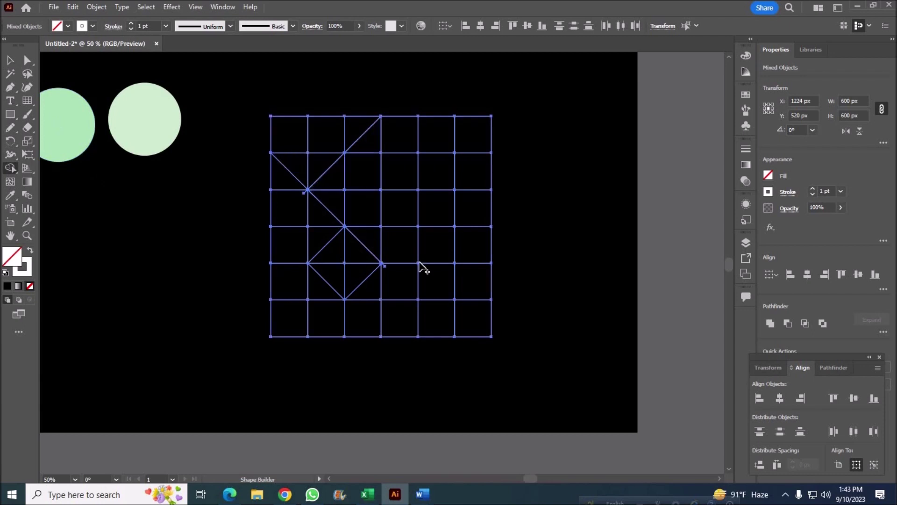
pyautogui.click(352, 248)
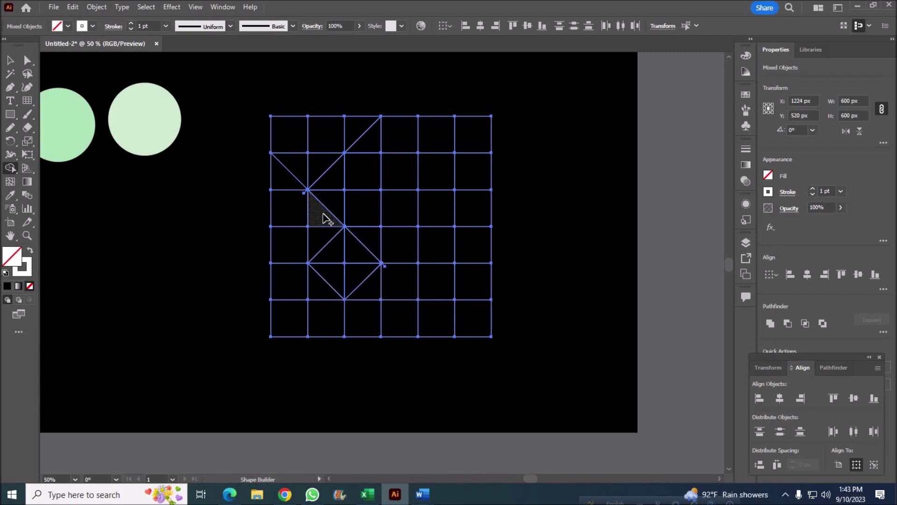
pyautogui.click(301, 216)
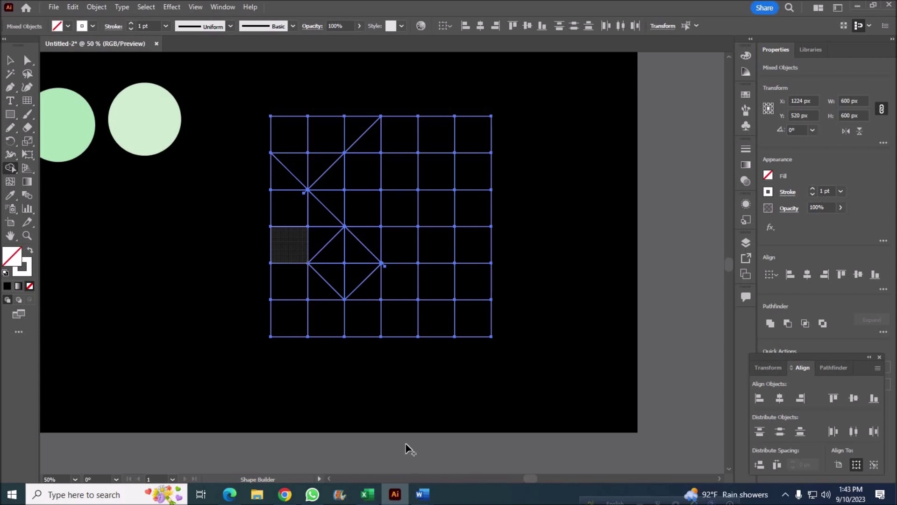
pyautogui.doubleClick(11, 257)
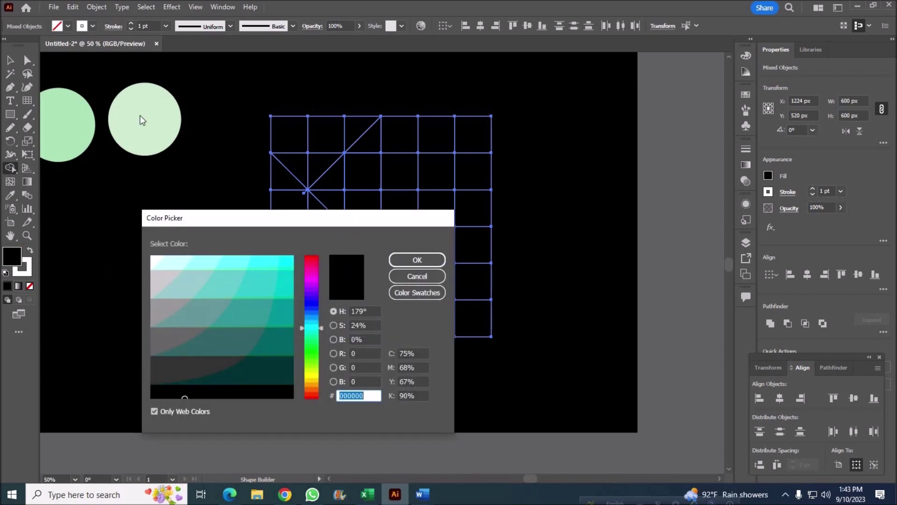
# Step: Set the fill colour to light teal #99CCCC and fill a diamond piece with it
pyautogui.press('Escape')
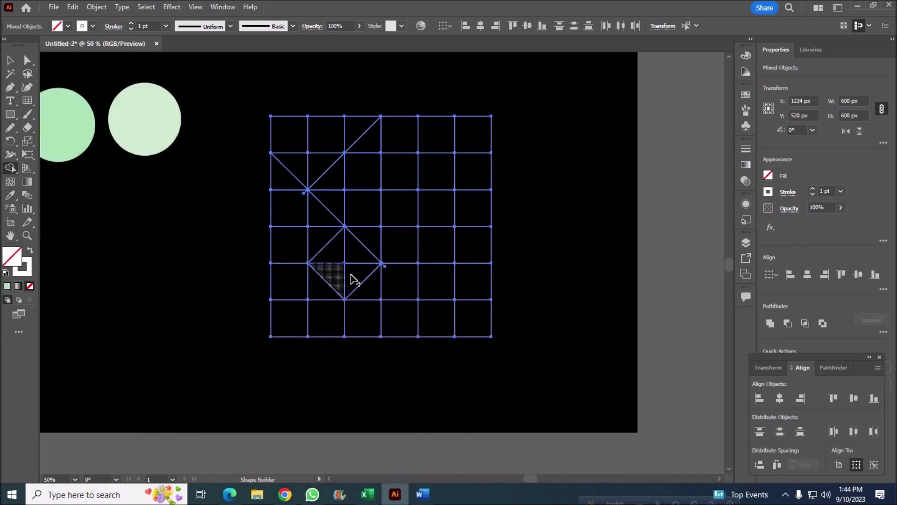
pyautogui.doubleClick(10, 256)
pyautogui.rightClick(355, 396)
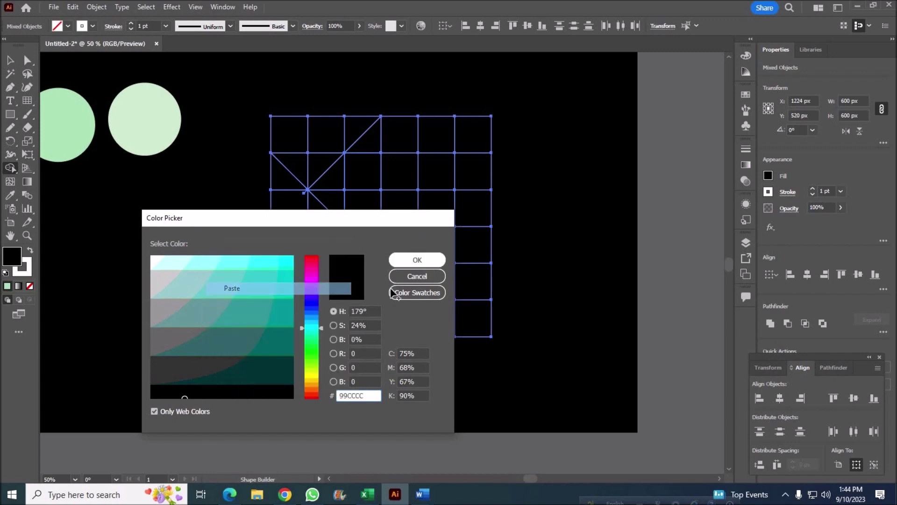
pyautogui.click(230, 287)
pyautogui.click(417, 260)
pyautogui.click(346, 255)
# Step: Merge the remaining cells into shapes and delete the leftover grid lines
pyautogui.moveTo(340, 200); pyautogui.dragTo(369, 140)
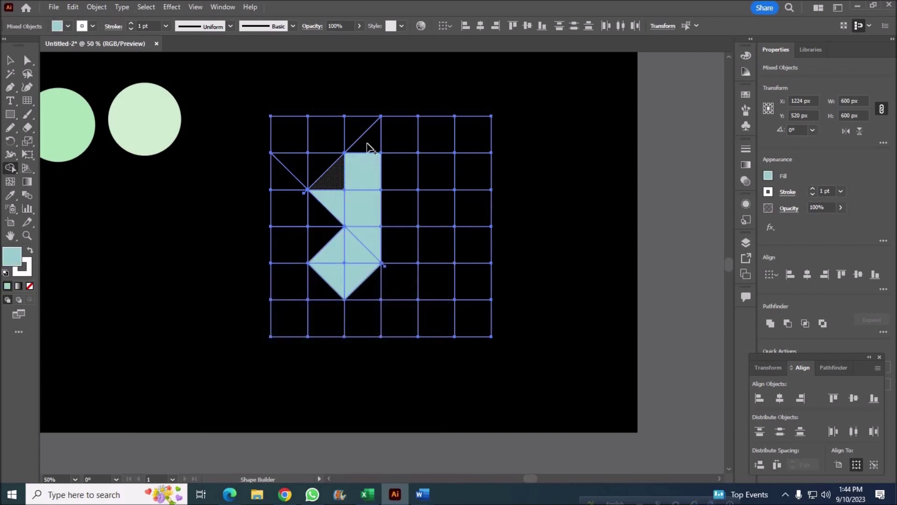
pyautogui.click(318, 208)
pyautogui.moveTo(294, 186); pyautogui.dragTo(289, 211)
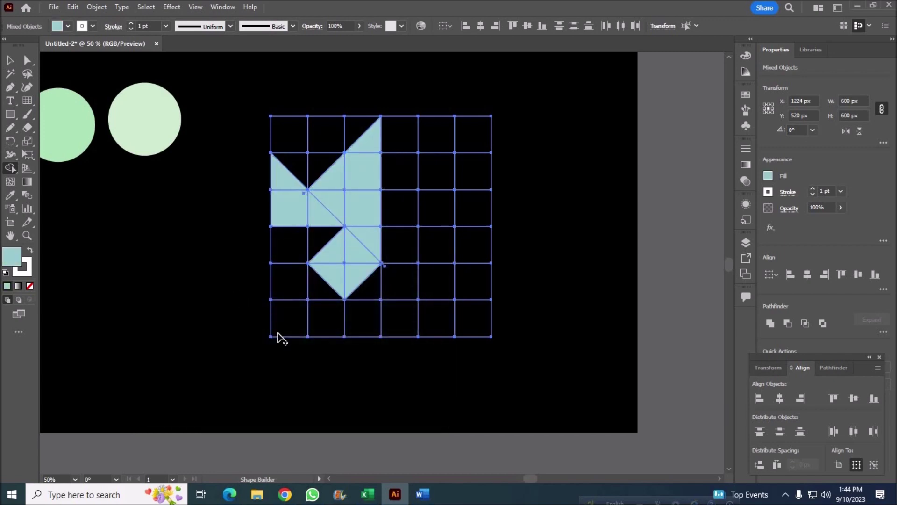
pyautogui.click(10, 73)
pyautogui.click(317, 121)
pyautogui.click(291, 116)
pyautogui.press('Delete')
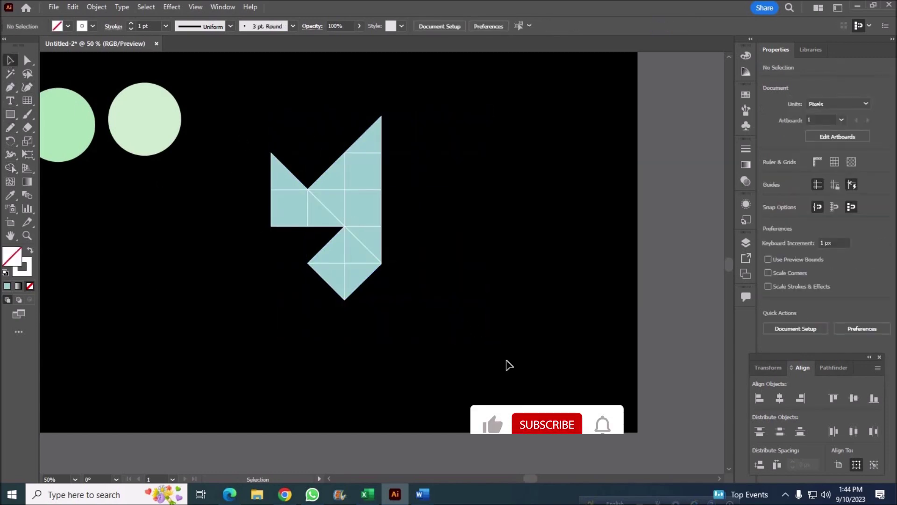
# Step: Select all the logo pieces and give them a deeper teal fill
pyautogui.click(328, 208)
pyautogui.press('v')
pyautogui.click(467, 182)
pyautogui.click(321, 195)
pyautogui.click(470, 232)
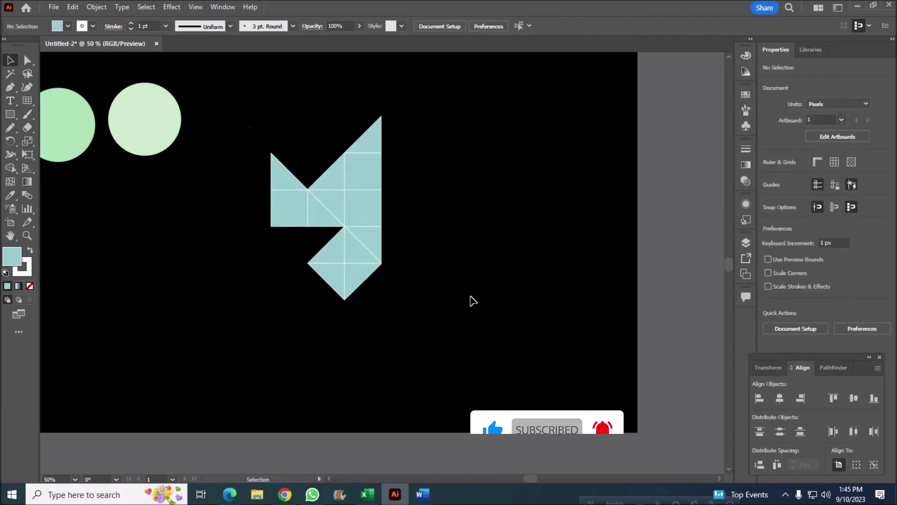
pyautogui.click(355, 206)
pyautogui.doubleClick(11, 256)
pyautogui.click(249, 312)
pyautogui.click(423, 260)
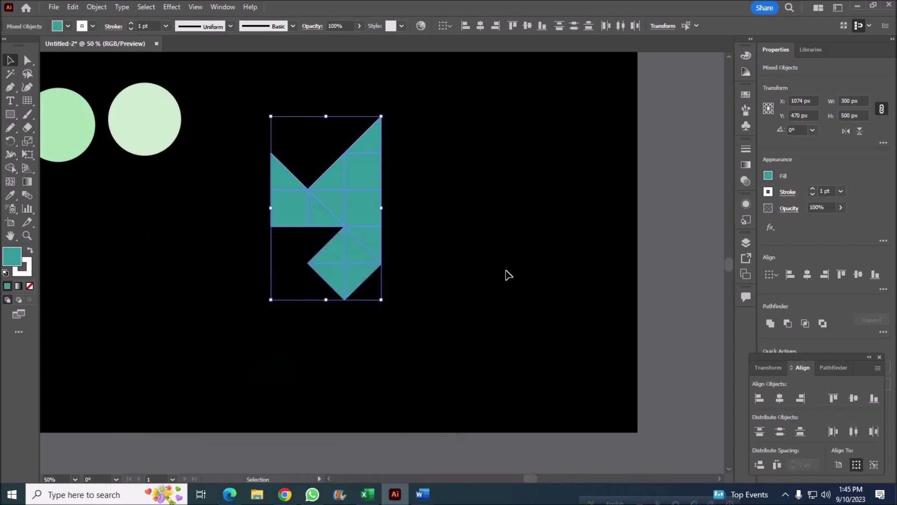
pyautogui.click(508, 275)
# Step: Ungroup the logo pieces
pyautogui.click(269, 194)
pyautogui.click(216, 280)
pyautogui.rightClick(296, 184)
pyautogui.click(287, 186)
pyautogui.rightClick(287, 186)
pyautogui.click(299, 348)
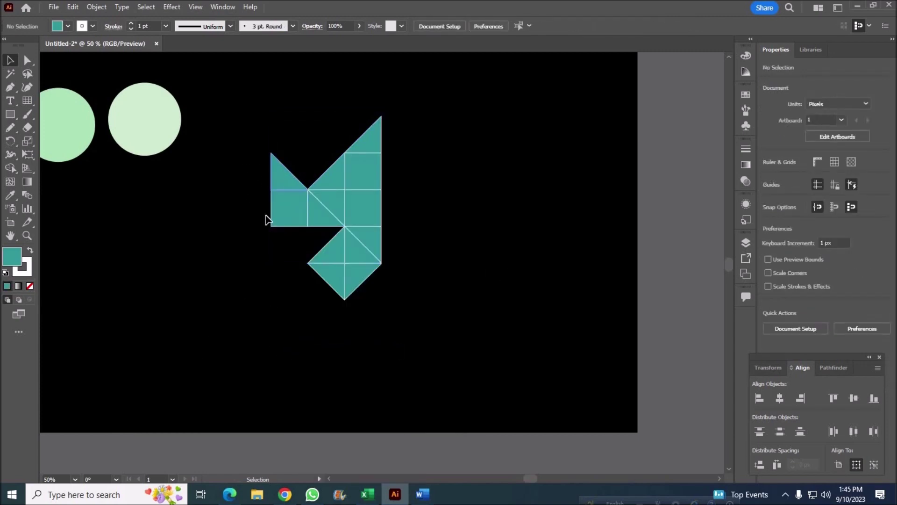
# Step: Select the top-left triangle and pick light cyan 99CCCC for its fill
pyautogui.click(279, 174)
pyautogui.doubleClick(12, 256)
pyautogui.click(192, 284)
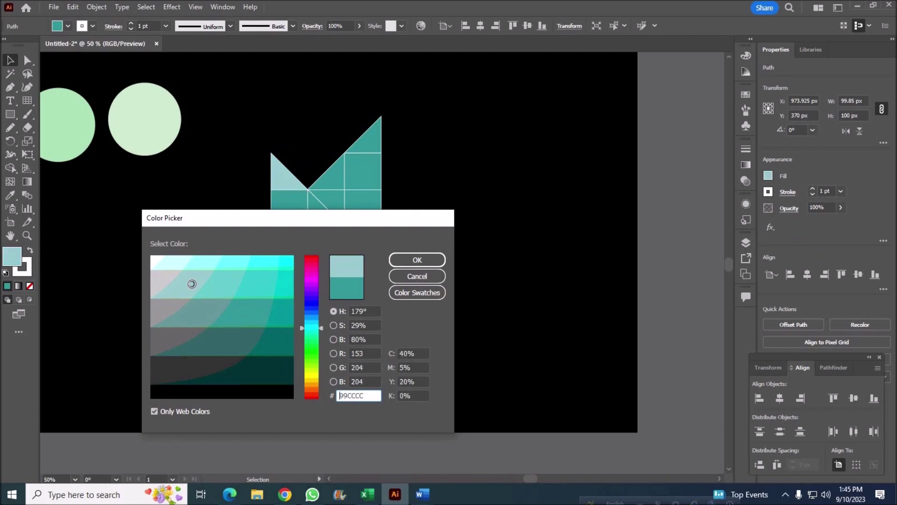
# Step: Confirm the triangle's light cyan fill and eyedrop it onto the left square
pyautogui.press('Return')
pyautogui.click(473, 285)
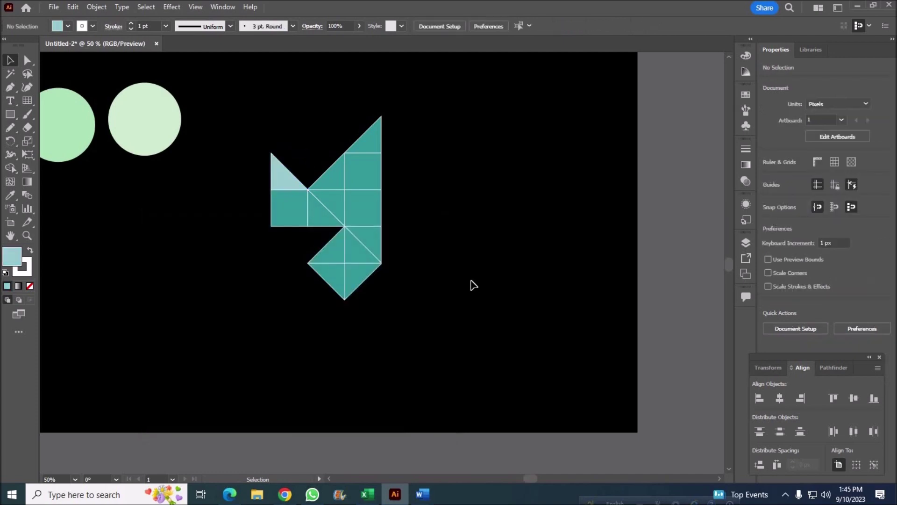
pyautogui.click(289, 208)
pyautogui.press('i')
pyautogui.click(290, 176)
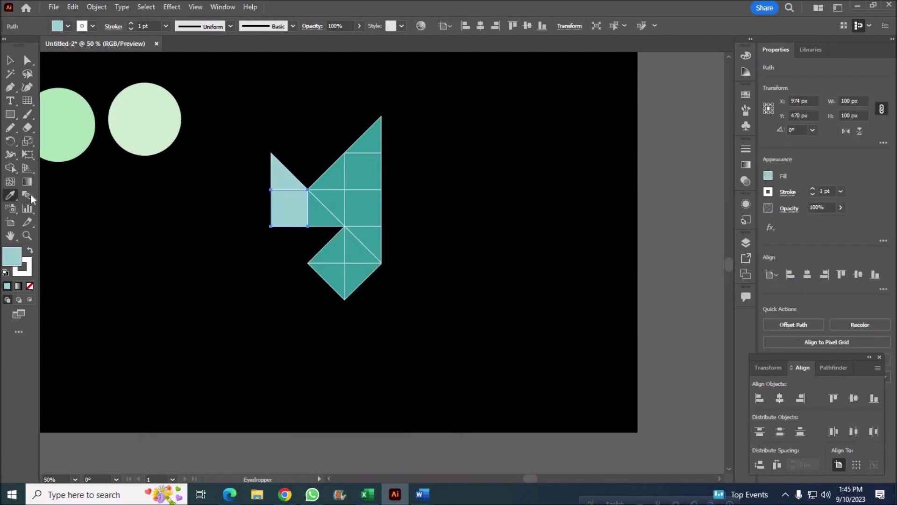
pyautogui.press('v')
pyautogui.click(370, 307)
# Step: Eyedrop the light cyan onto the bottom diamond and the middle triangle
pyautogui.click(345, 281)
pyautogui.press('i')
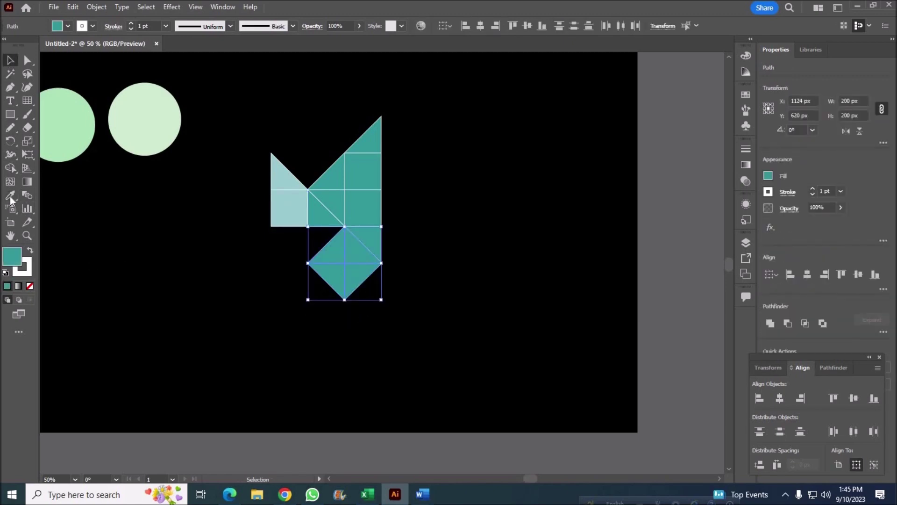
pyautogui.click(293, 201)
pyautogui.click(148, 295)
pyautogui.click(326, 211)
pyautogui.press('i')
pyautogui.click(150, 116)
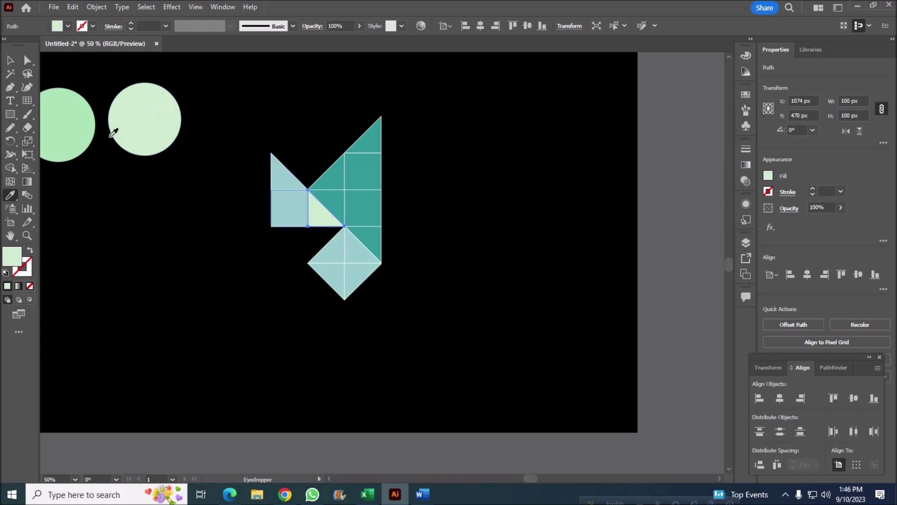
pyautogui.press('v')
pyautogui.click(206, 304)
# Step: Give the left square, top-left triangle and both diamond halves the pale circle's green
pyautogui.click(286, 224)
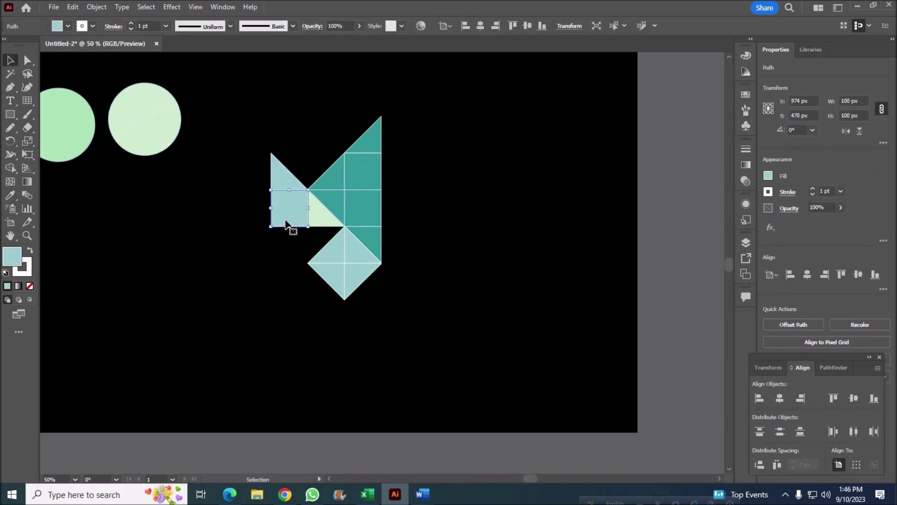
pyautogui.keyDown('shift'); pyautogui.click(285, 176); pyautogui.keyUp('shift')
pyautogui.keyDown('shift'); pyautogui.click(336, 250); pyautogui.keyUp('shift')
pyautogui.keyDown('shift'); pyautogui.click(352, 279); pyautogui.keyUp('shift')
pyautogui.click(10, 195)
pyautogui.click(146, 120)
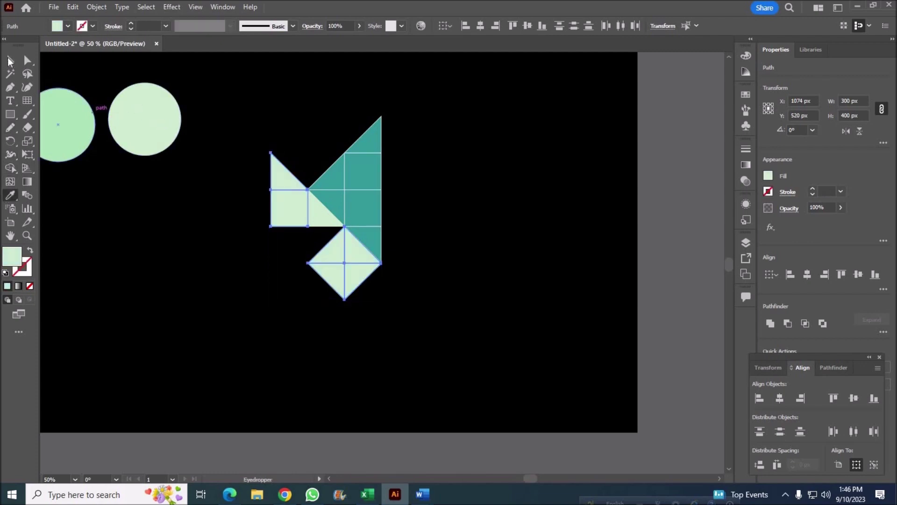
pyautogui.press('v')
pyautogui.click(415, 248)
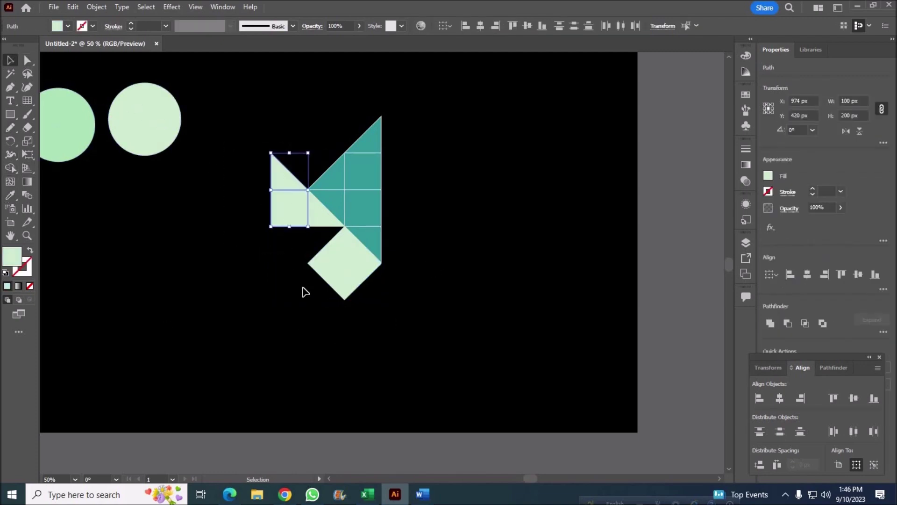
pyautogui.moveTo(250, 146)
pyautogui.mouseDown()
pyautogui.moveTo(365, 316)
pyautogui.moveTo(307, 253)
pyautogui.mouseUp()
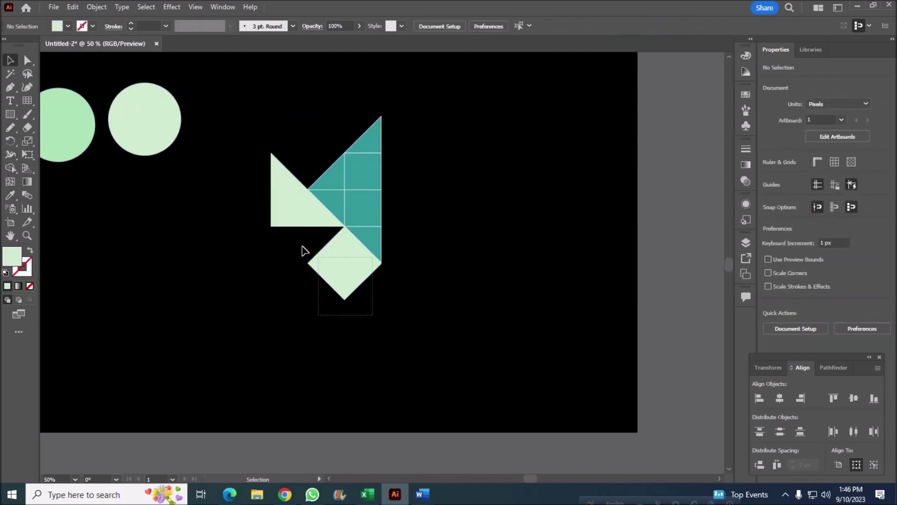
# Step: Try a turquoise fill on the diamond, then undo it
pyautogui.write('66CCCC')
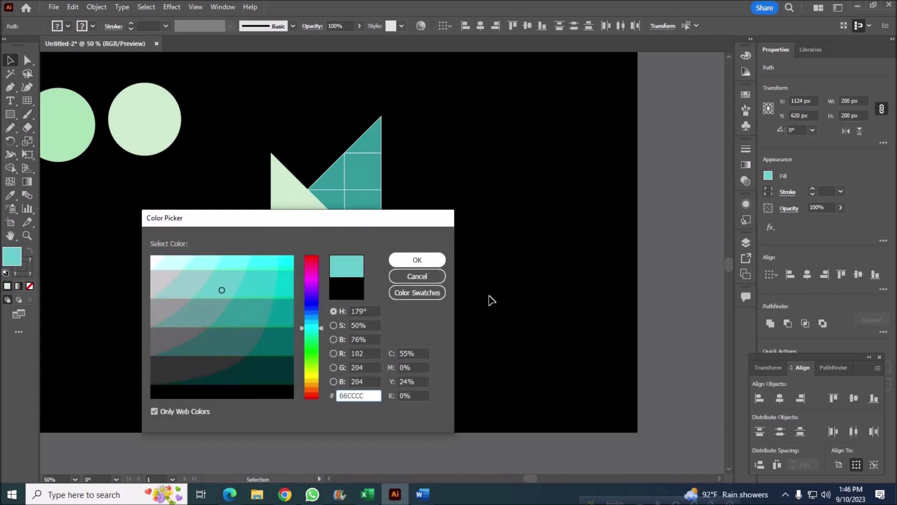
pyautogui.press('Return')
pyautogui.click(498, 319)
pyautogui.hotkey('ctrl', 'z')
pyautogui.hotkey('ctrl', 'z')
pyautogui.hotkey('ctrl', 'z')
pyautogui.click(94, 26)
pyautogui.click(187, 294)
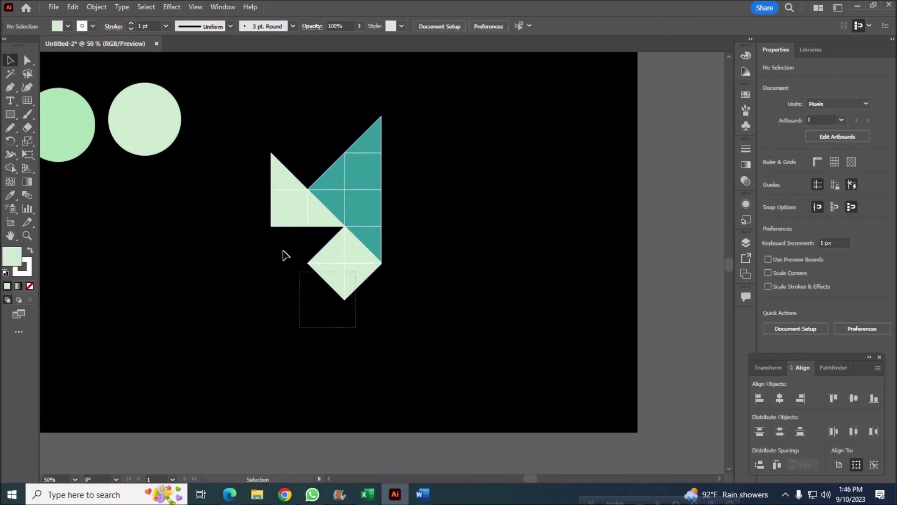
# Step: Fill the bottom diamond with the deeper green #99CC99
pyautogui.click(334, 264)
pyautogui.doubleClick(11, 257)
pyautogui.click(186, 280)
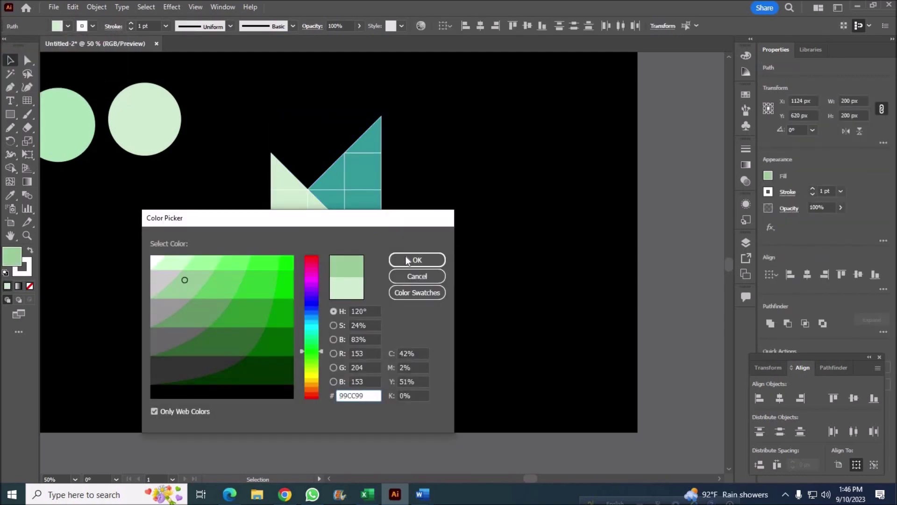
pyautogui.click(411, 260)
pyautogui.click(316, 241)
# Step: Copy the diamond's #99CC99 green onto the left square, middle triangle and top-left triangle
pyautogui.moveTo(286, 229); pyautogui.dragTo(284, 228)
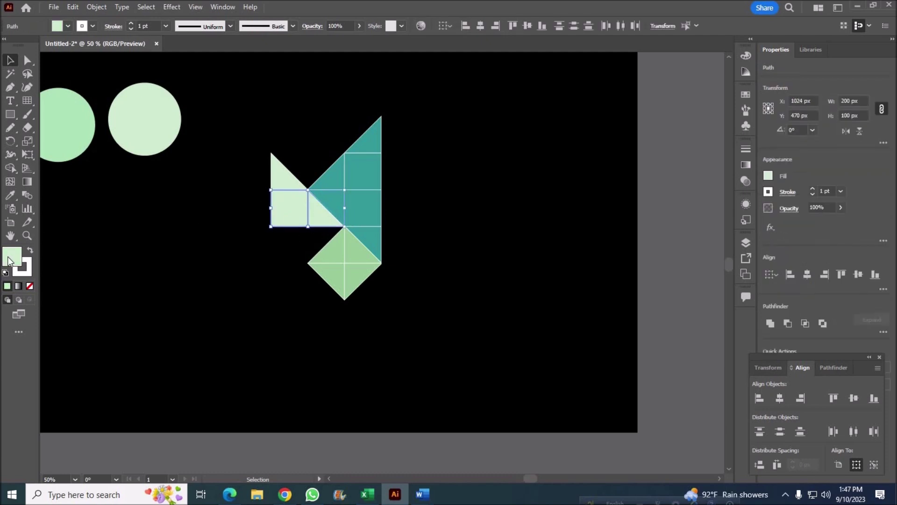
pyautogui.click(353, 273)
pyautogui.keyDown('ctrl'); pyautogui.click(279, 177); pyautogui.keyUp('ctrl')
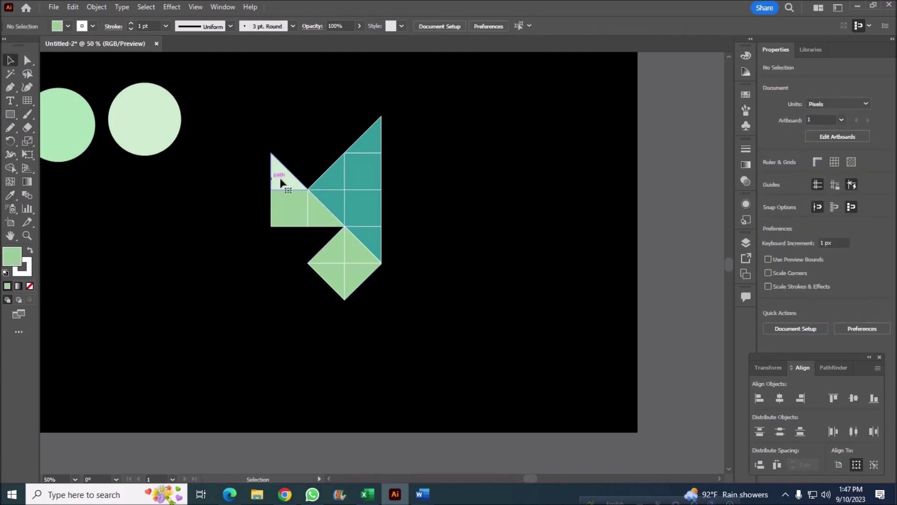
pyautogui.click(327, 245)
# Step: Delete the two reference circles
pyautogui.press('v')
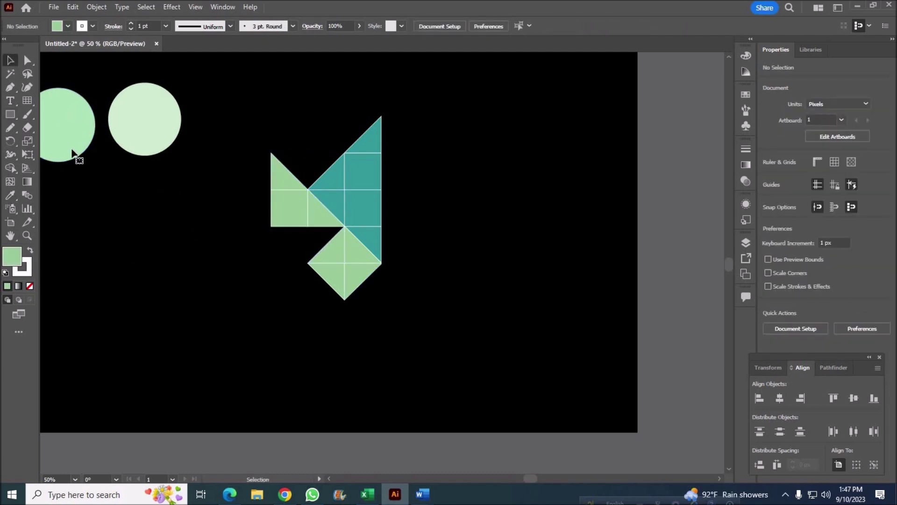
pyautogui.moveTo(192, 77); pyautogui.dragTo(93, 149)
pyautogui.press('Delete')
# Step: Group the logo piece and move it up toward the top-left of the artboard
pyautogui.moveTo(189, 146); pyautogui.dragTo(350, 330)
pyautogui.rightClick(351, 330)
pyautogui.click(383, 318)
pyautogui.moveTo(363, 201); pyautogui.dragTo(262, 161)
pyautogui.moveTo(325, 262); pyautogui.dragTo(325, 250)
pyautogui.click(413, 297)
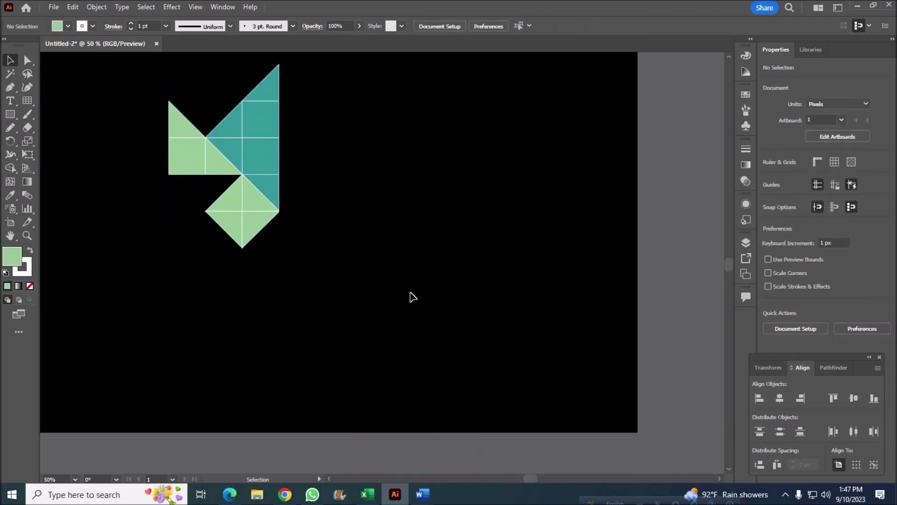
# Step: Ungroup the moved logo piece back into separate shapes
pyautogui.click(272, 159)
pyautogui.click(337, 162)
pyautogui.click(267, 104)
pyautogui.rightClick(265, 157)
pyautogui.click(297, 322)
pyautogui.click(292, 193)
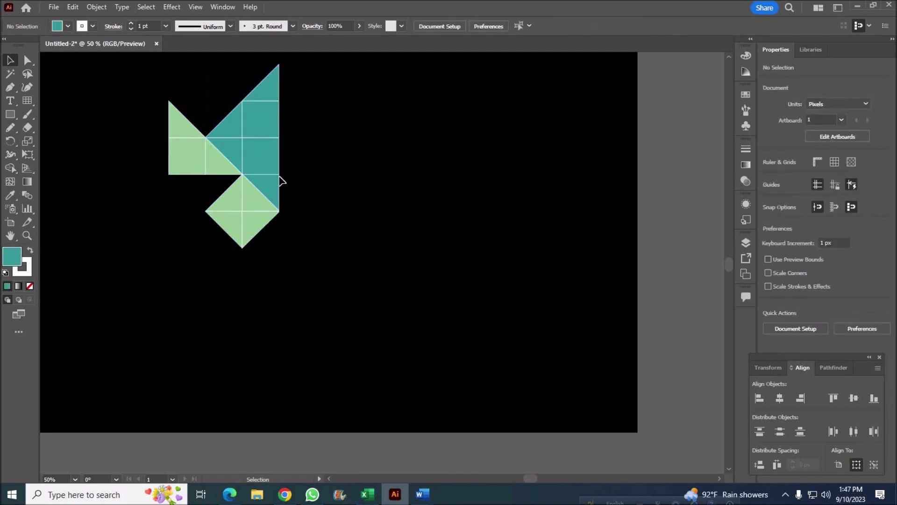
# Step: Reselect all the separate pieces of the logo
pyautogui.click(256, 89)
pyautogui.click(320, 163)
pyautogui.click(262, 91)
pyautogui.click(119, 115)
pyautogui.moveTo(304, 163); pyautogui.dragTo(285, 117)
pyautogui.click(305, 153)
pyautogui.moveTo(127, 56); pyautogui.dragTo(331, 162)
pyautogui.press('r')
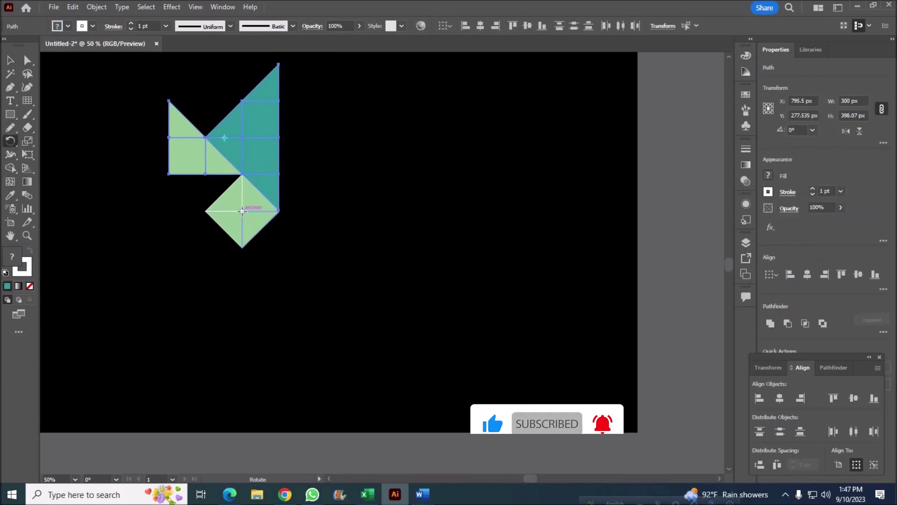
# Step: Make 90° rotated copies of the piece around the diamond's centre to form the four-armed star
pyautogui.keyDown('alt'); pyautogui.click(243, 210); pyautogui.keyUp('alt')
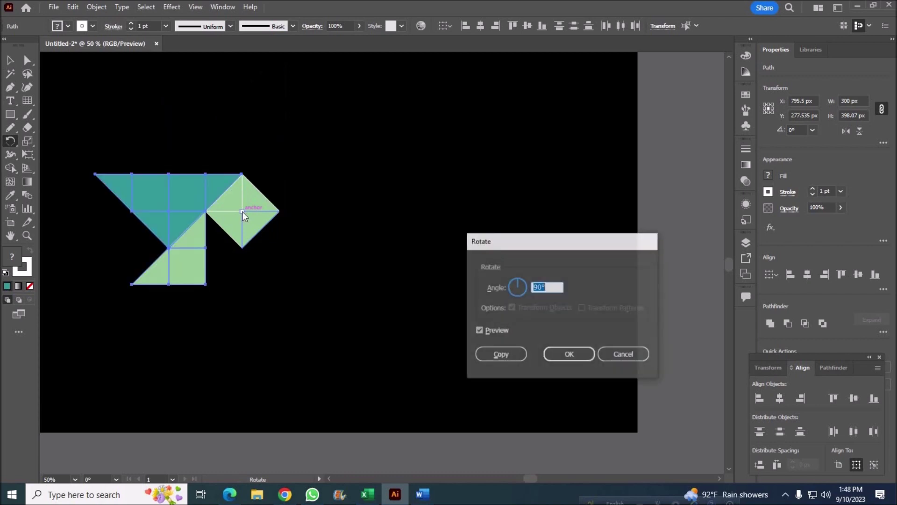
pyautogui.click(505, 355)
pyautogui.hotkey('ctrl', 'd')
pyautogui.hotkey('ctrl', 'd')
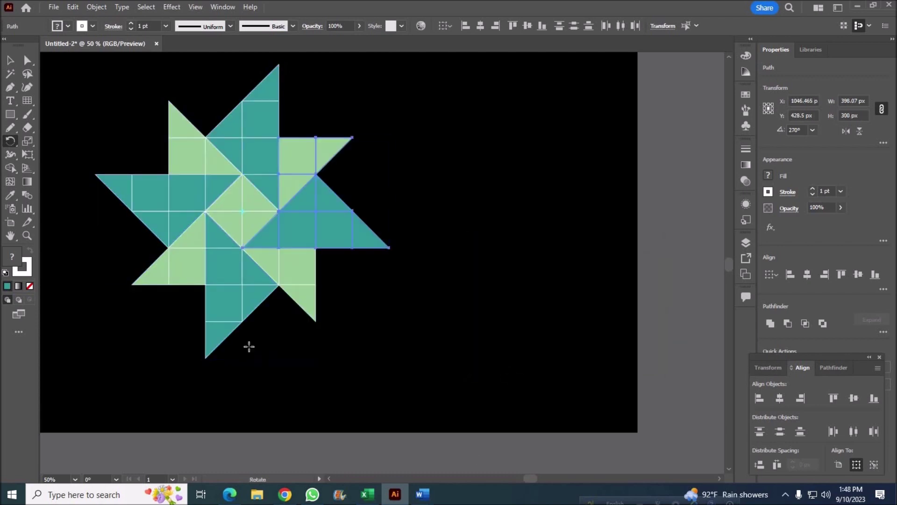
# Step: Select the whole star and move it to the centre of the artboard
pyautogui.press('v')
pyautogui.hotkey('ctrl', 'a')
pyautogui.moveTo(210, 184); pyautogui.dragTo(298, 199)
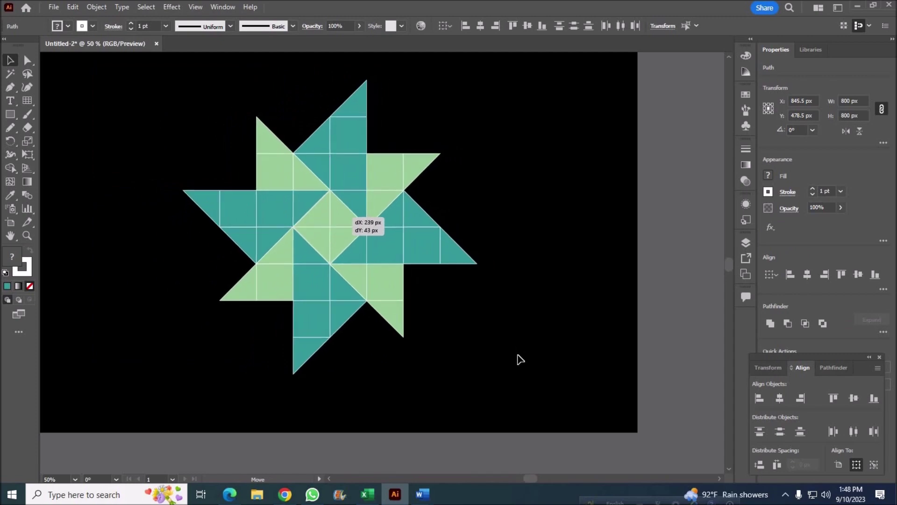
pyautogui.click(518, 378)
pyautogui.moveTo(512, 396); pyautogui.dragTo(133, 149)
pyautogui.click(124, 147)
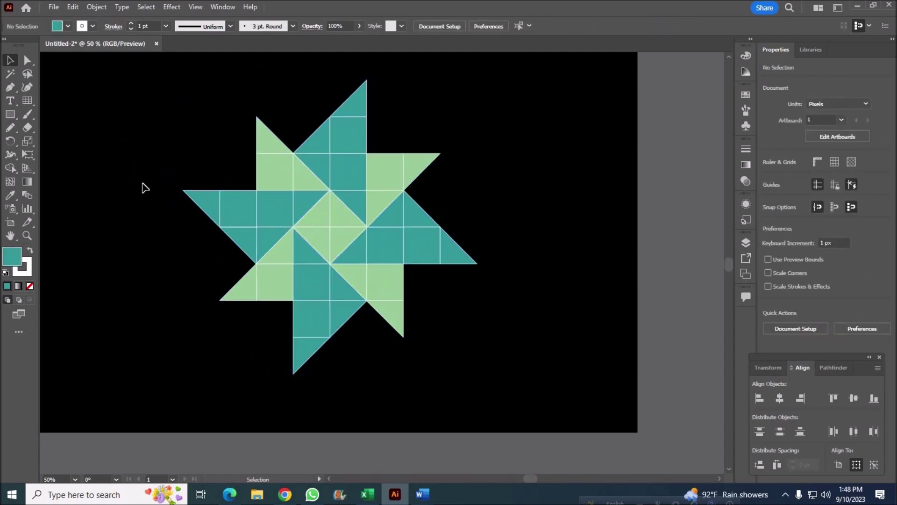